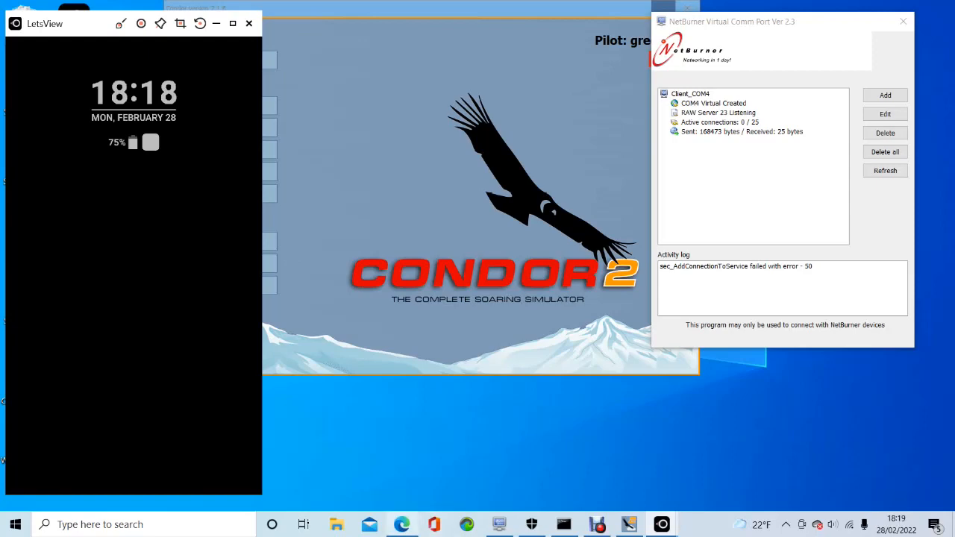
- Switch to Edge and download the Virtual COMM Port Driver (Windows 7 - 10) from the NetBurner search result
mouse_move(402, 524)
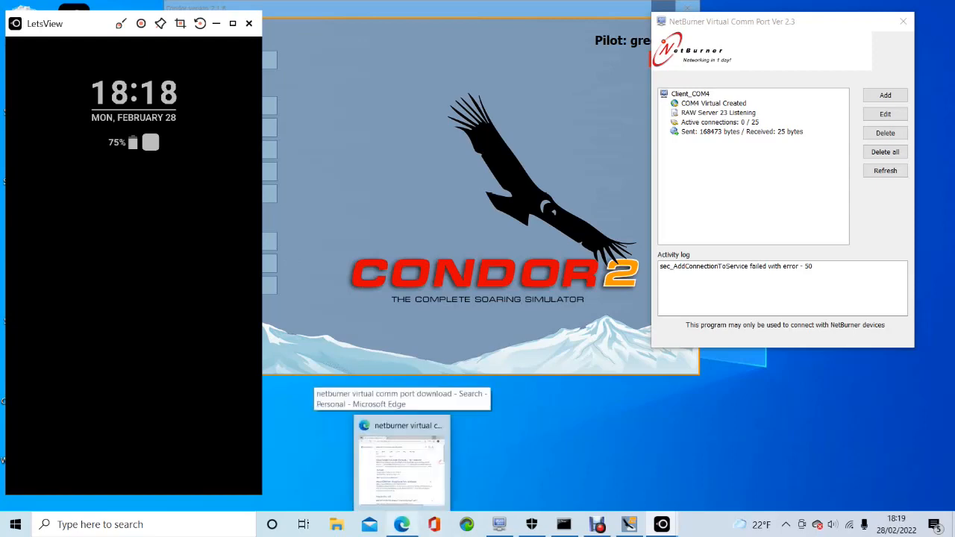
left_click(402, 462)
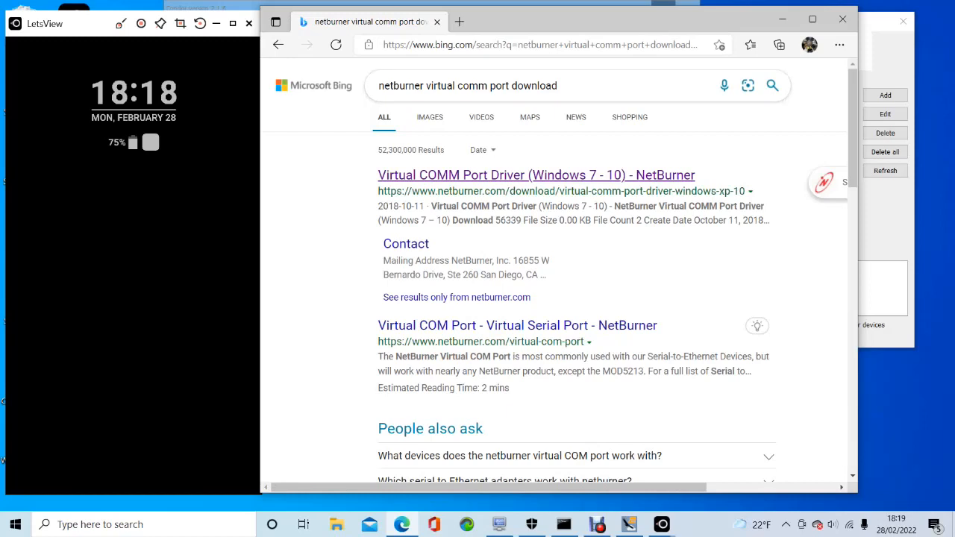
left_click(535, 176)
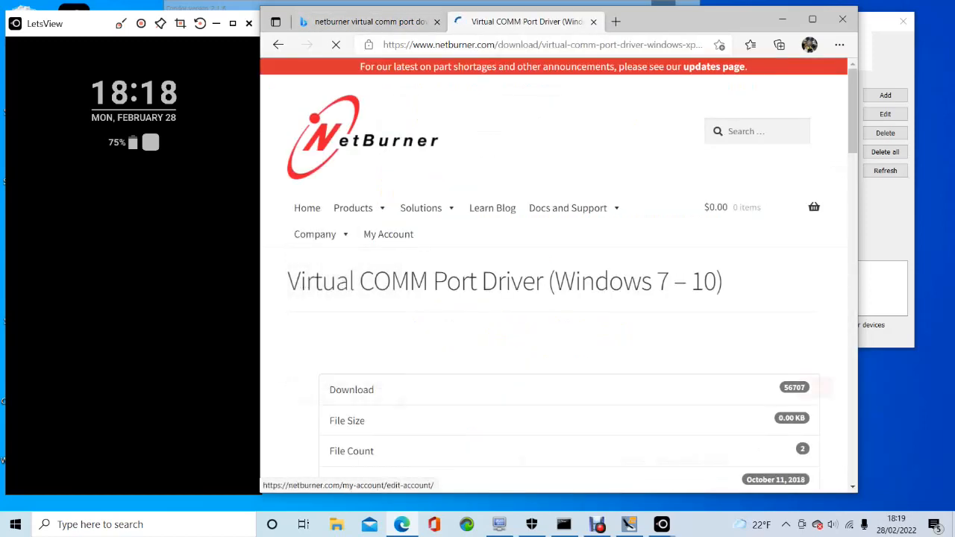
scroll(558, 276, "down", 3)
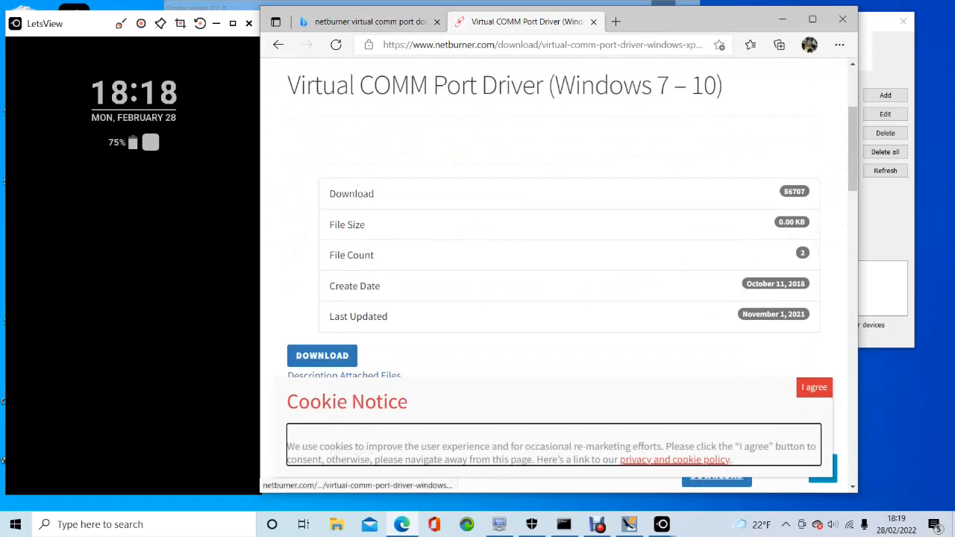
left_click(321, 356)
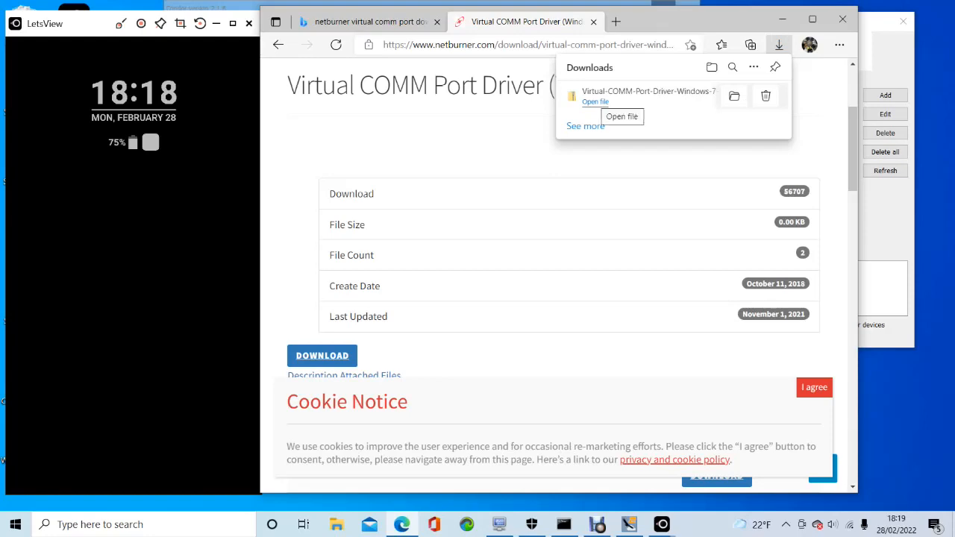
- Open the downloaded driver archive to view the installers inside, and put the archive and browser windows away
left_click(594, 101)
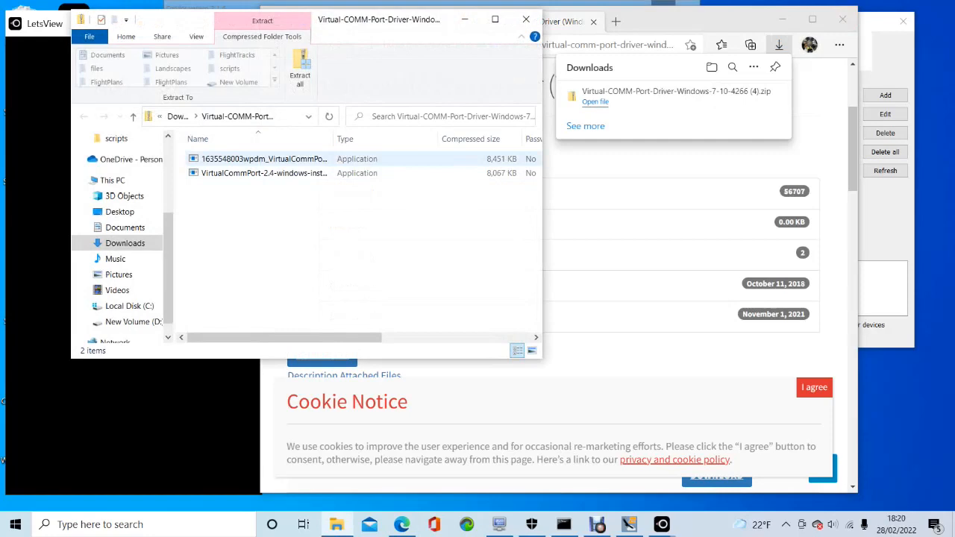
left_click(526, 19)
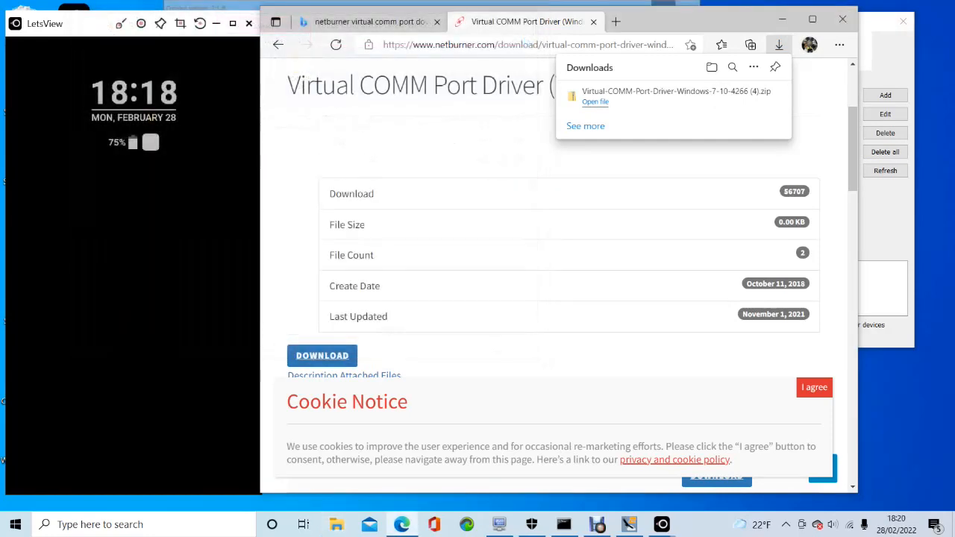
left_click(782, 18)
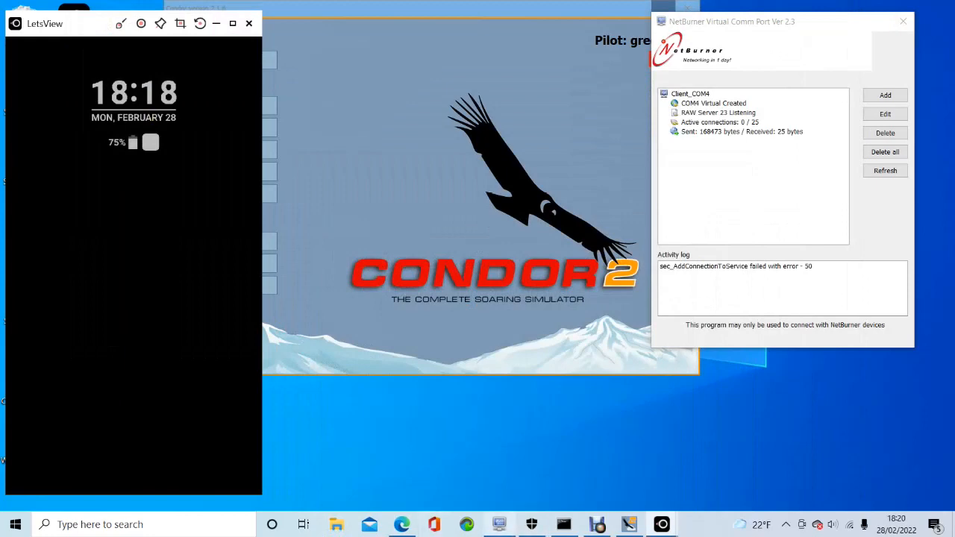
- Switch to NetBurner Virtual Comm Port and start a new server connection on virtual serial port COM2
mouse_move(499, 524)
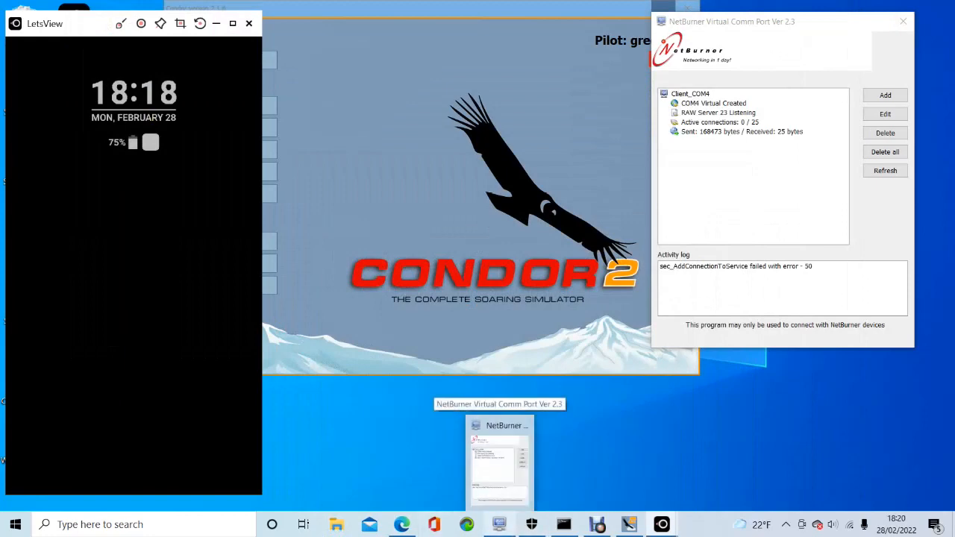
left_click(499, 525)
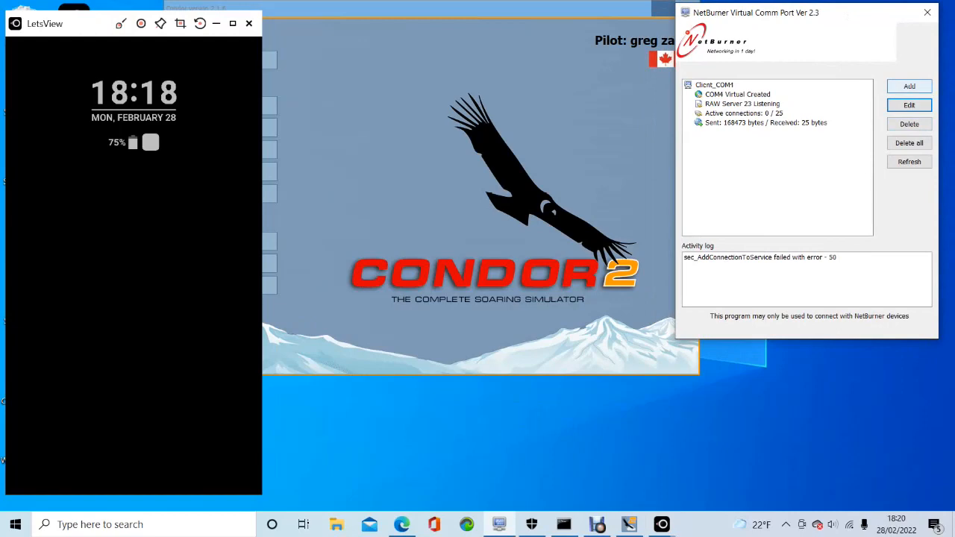
left_click(908, 86)
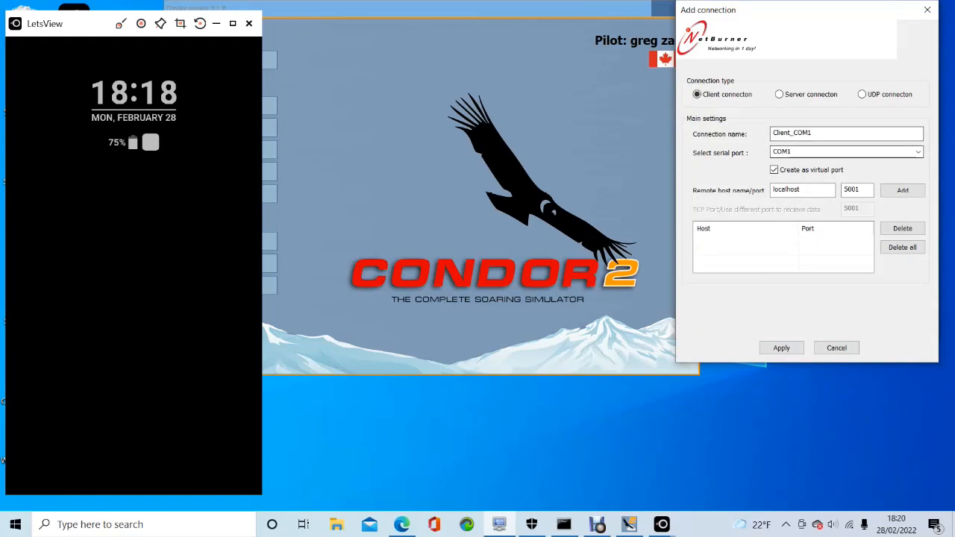
left_click(917, 152)
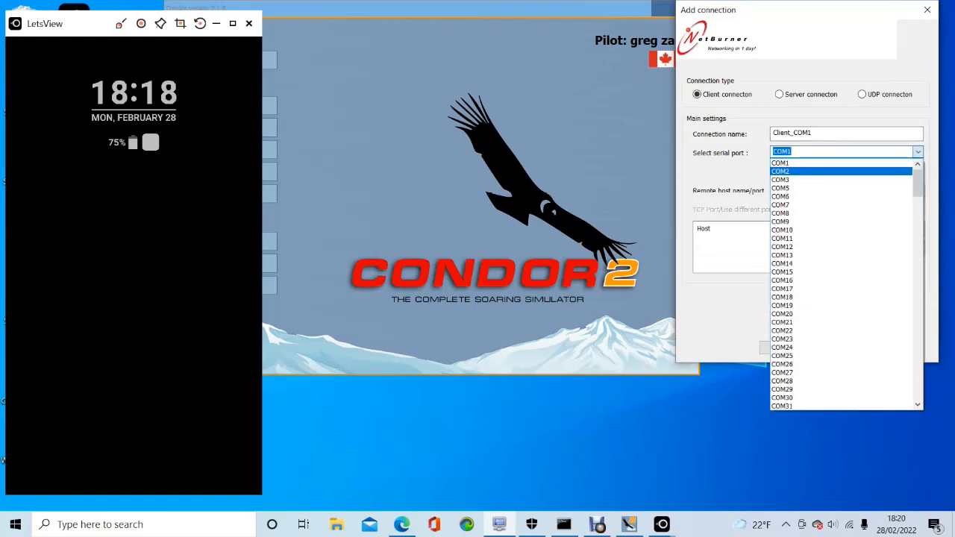
left_click(780, 171)
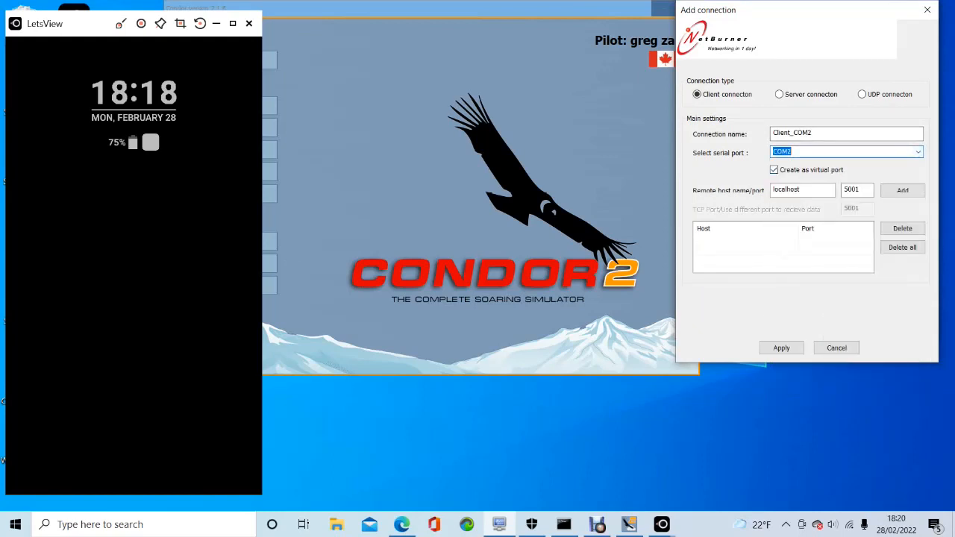
left_click(779, 94)
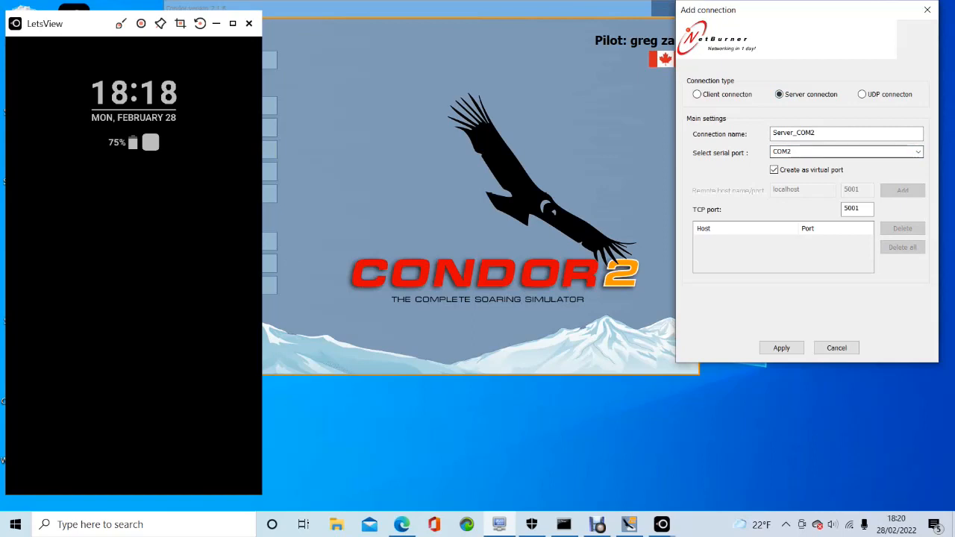
- Set the new server connection's TCP port to 23 and discard the connection
left_click(860, 209)
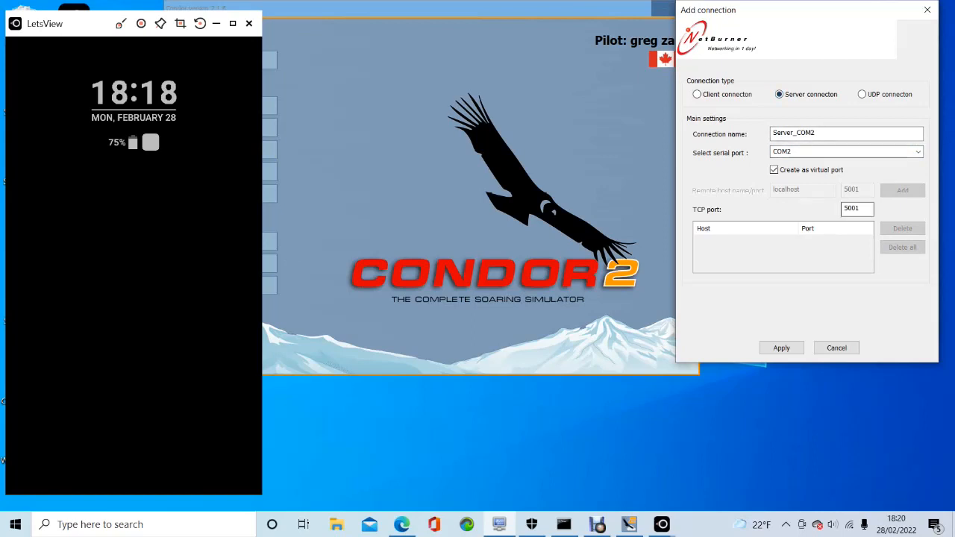
key("BackSpace")
key("BackSpace")
key("BackSpace")
key("BackSpace")
type("23")
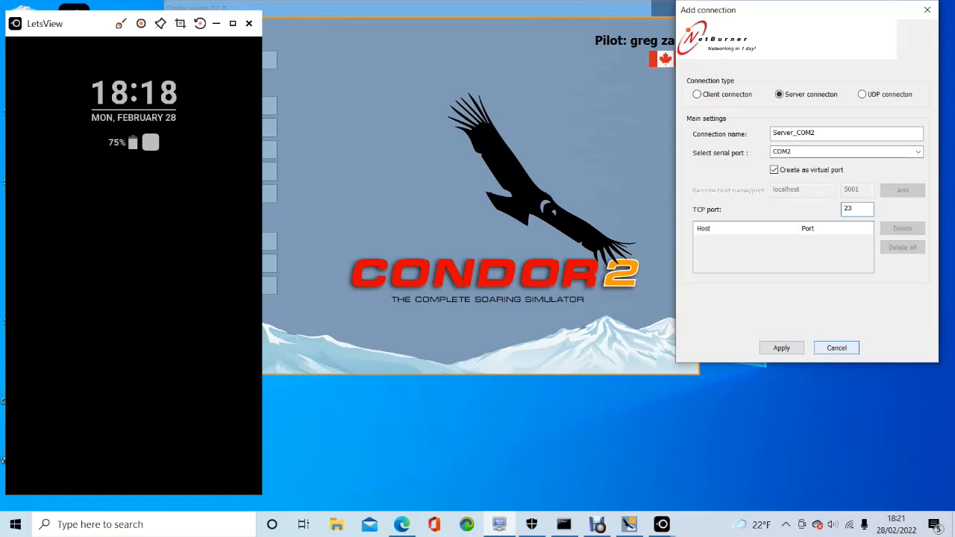
left_click(836, 348)
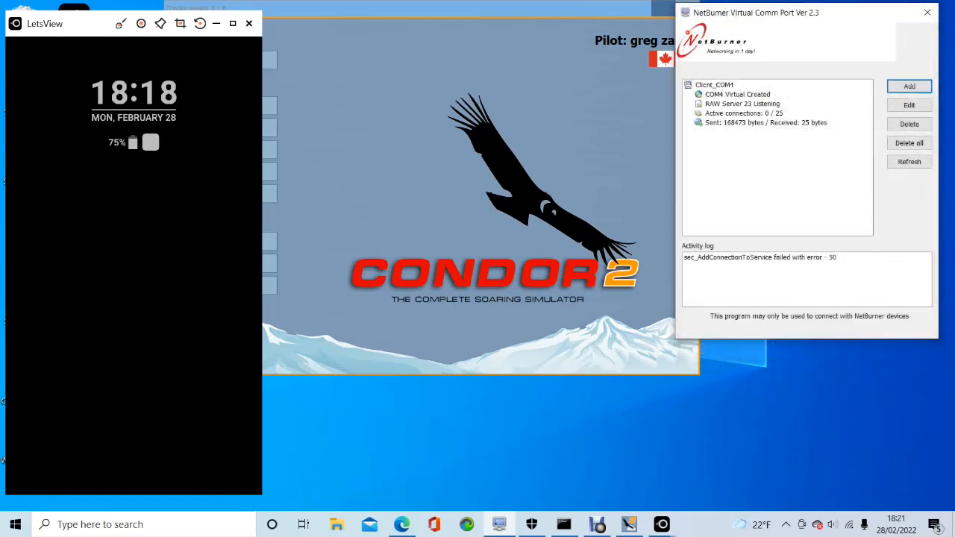
- Open the existing Client_COM4 connection's settings to examine its type, serial port and TCP port
left_click(713, 85)
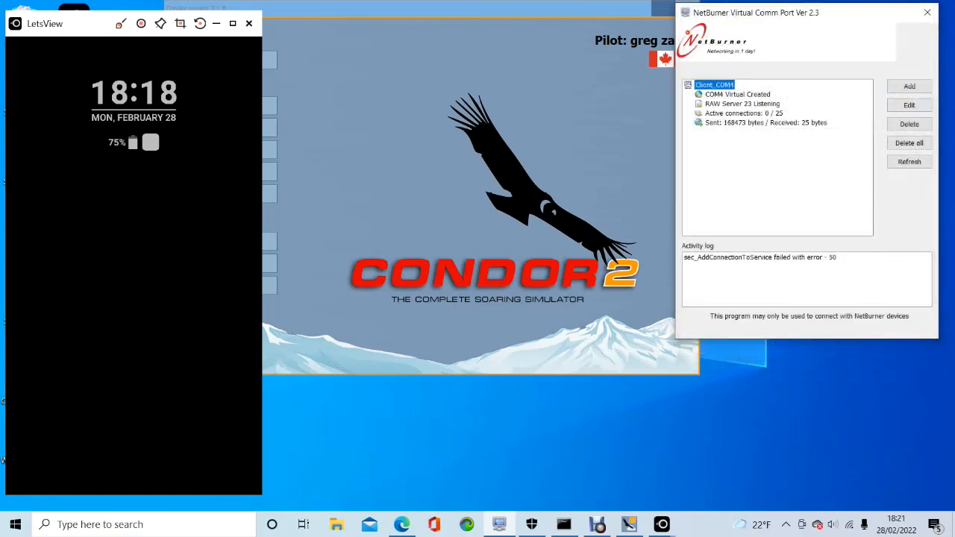
left_click(909, 105)
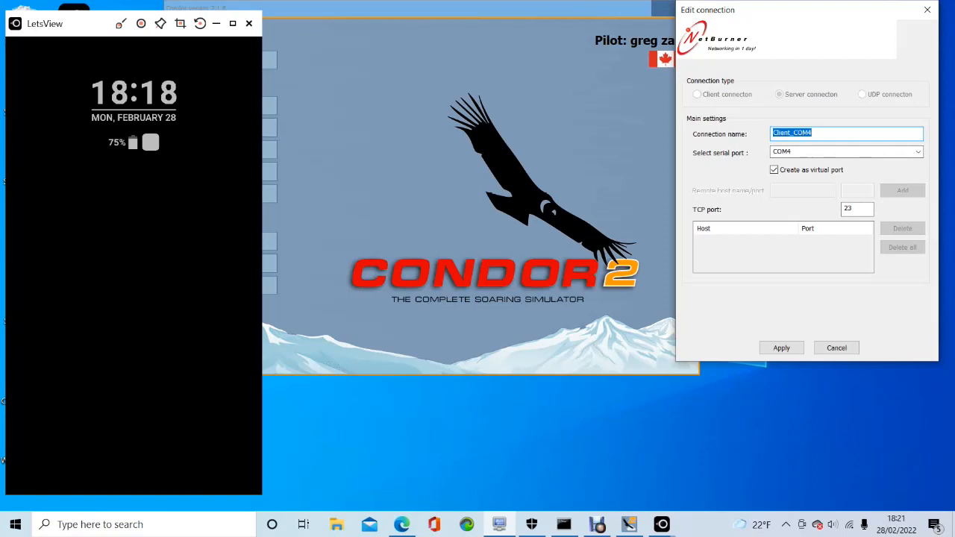
- Switch to Condor 2, check the NMEA output settings in the setup options, accept them and shift the window aside
key("alt+Tab")
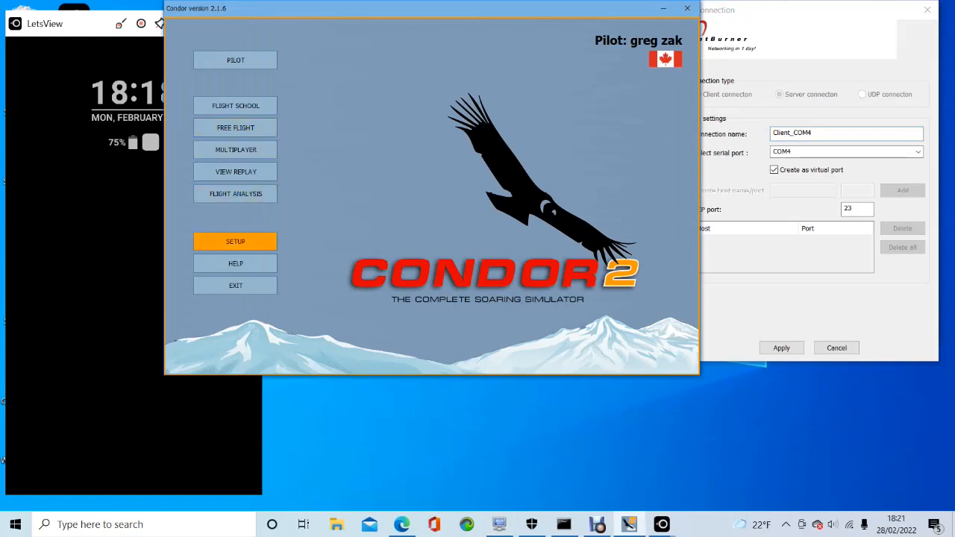
left_click(235, 241)
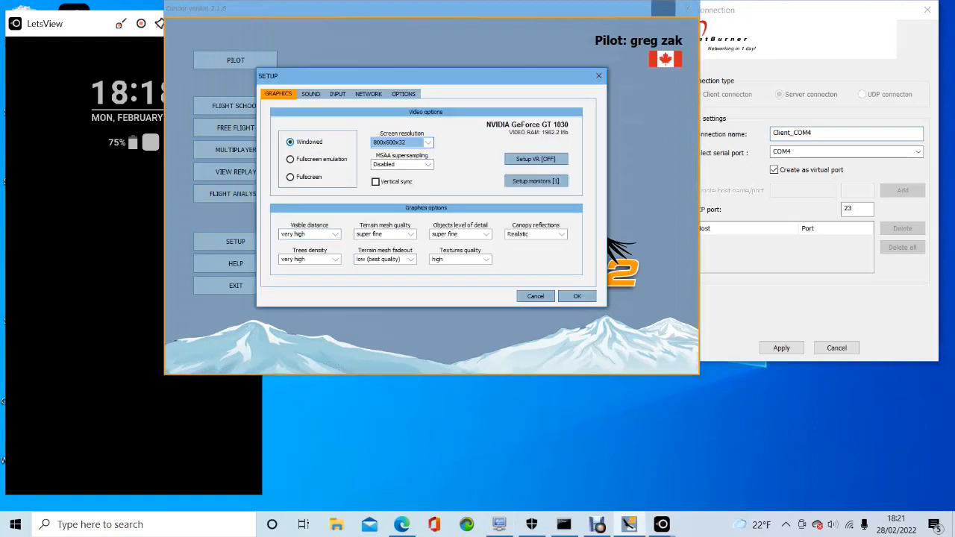
left_click(403, 93)
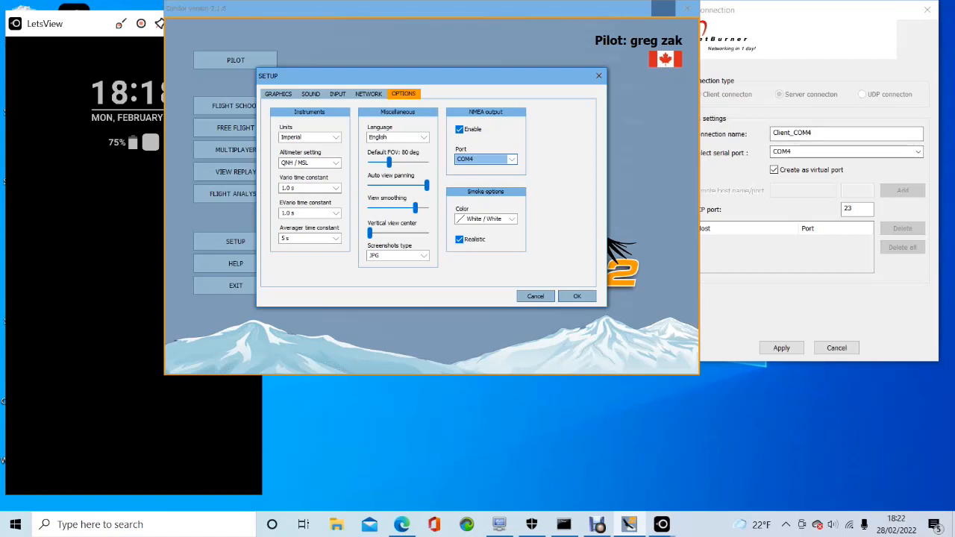
left_click(577, 296)
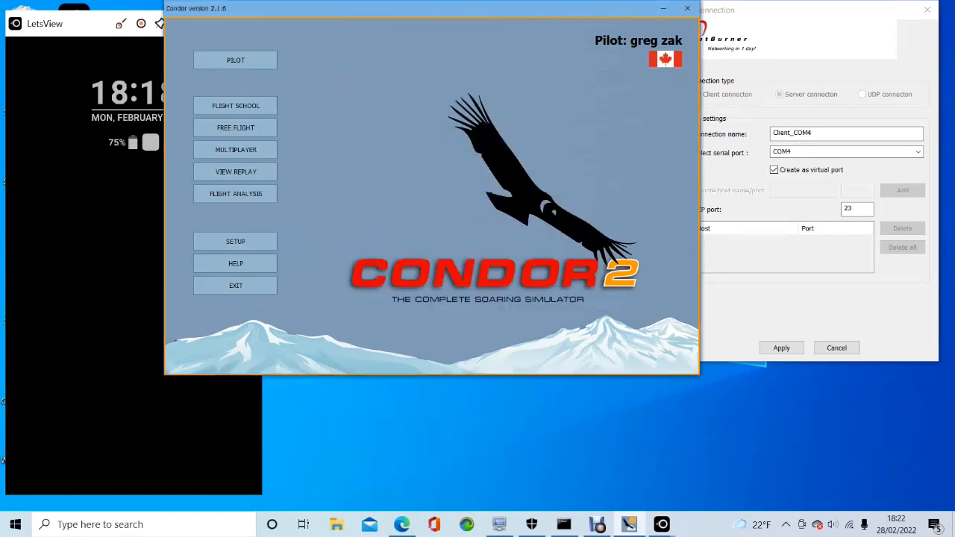
left_click_drag(404, 11, 481, 11)
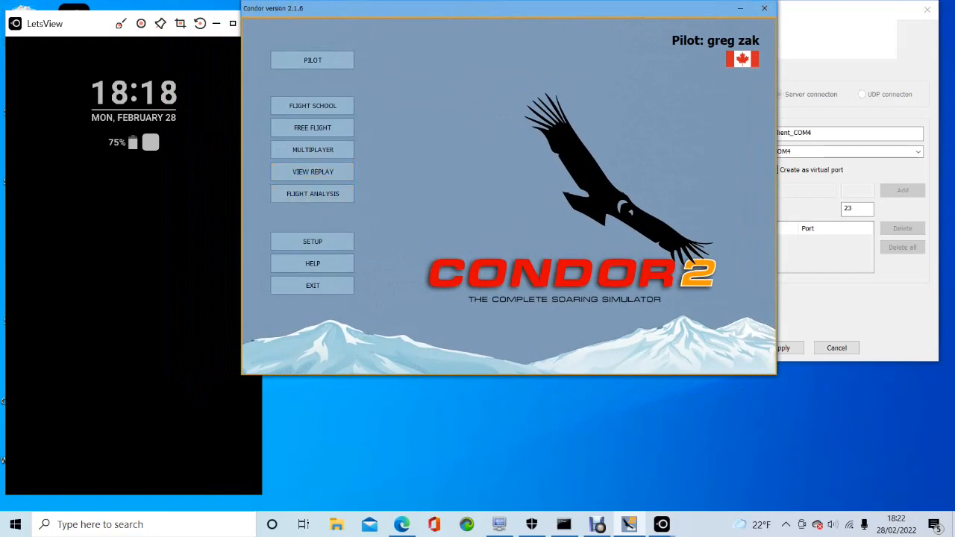
left_click(740, 8)
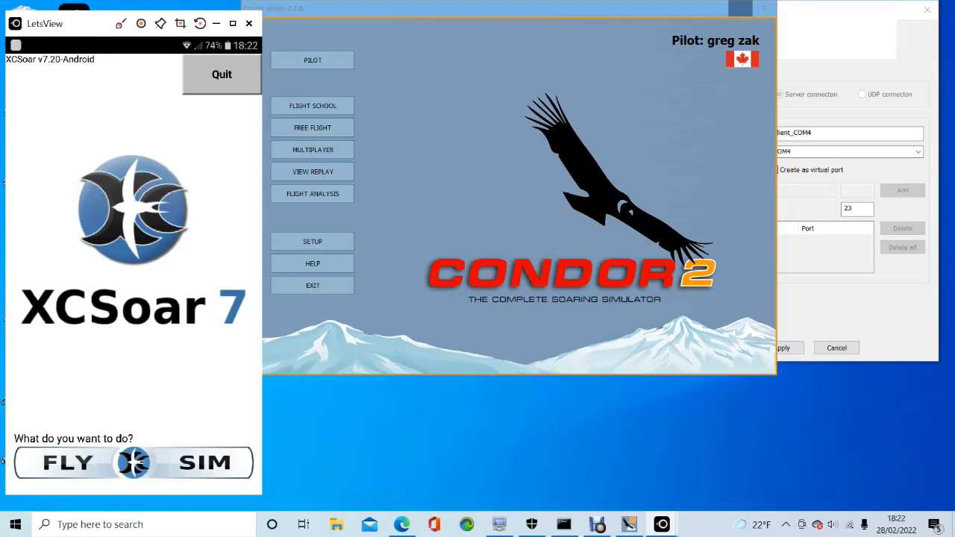
- Start XCSoar in FLY mode on the mirrored phone and bring up its main menu
left_click(68, 463)
left_click(68, 463)
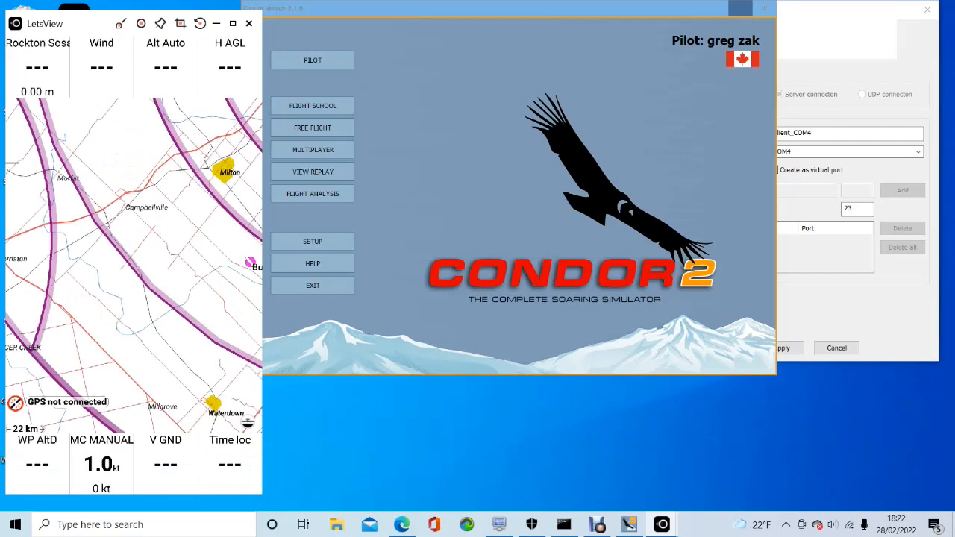
left_click(253, 412)
left_click(236, 474)
double_click(239, 411)
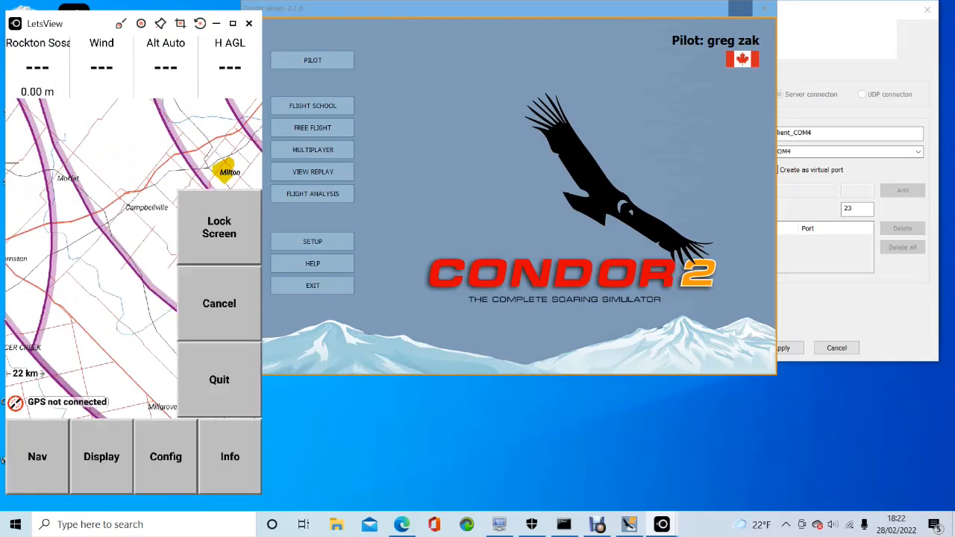
- Open the Condor Soaring Simulator entry, device C, from the device configuration to examine its connection settings
left_click(166, 456)
left_click(219, 227)
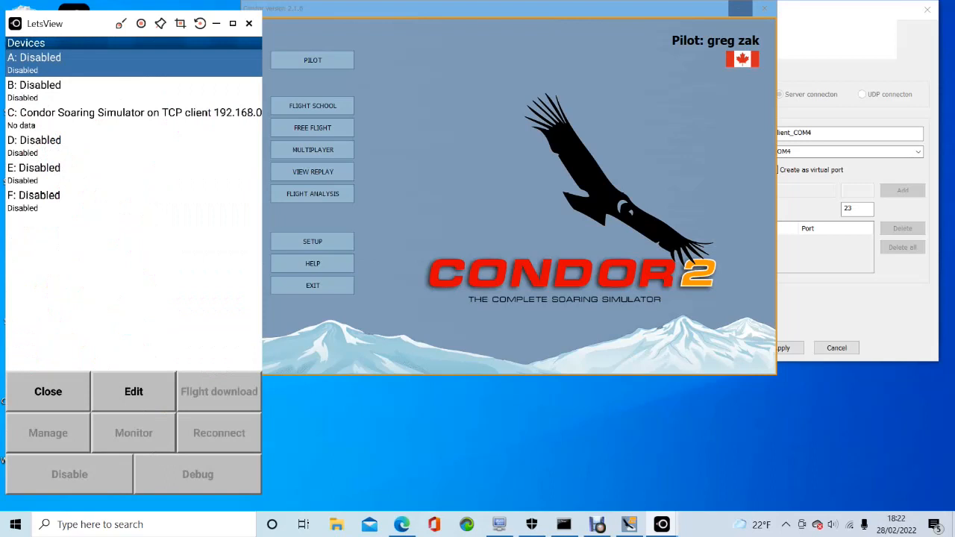
left_click(134, 118)
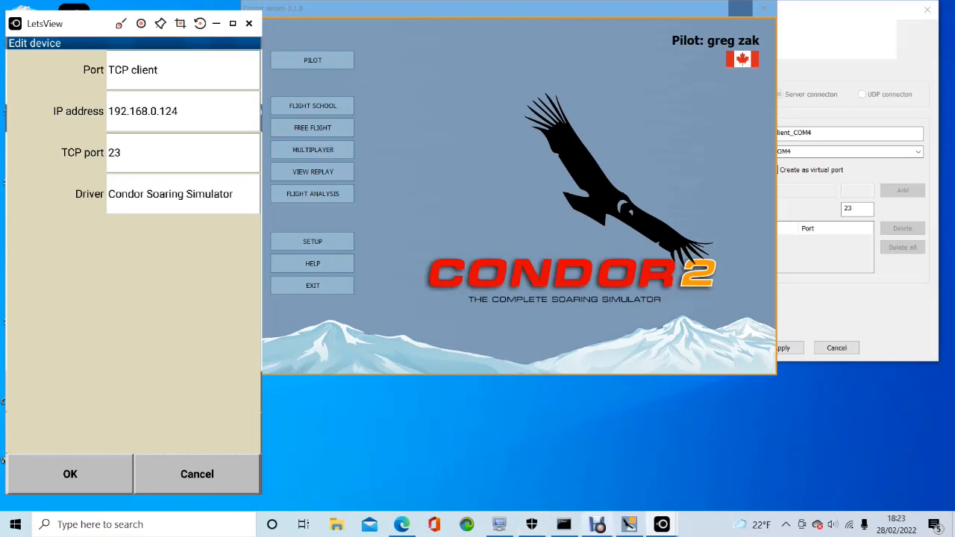
- Switch to the Command Prompt, run ipconfig to look up the WiFi adapter's IPv4 address, and minimize the window
left_click(564, 524)
left_click(559, 407)
type("ipconfig")
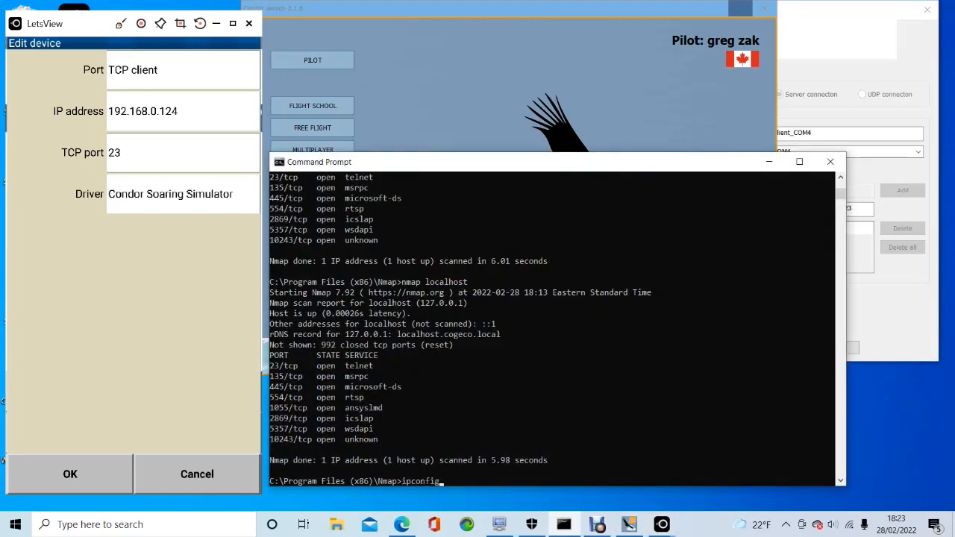
key("Return")
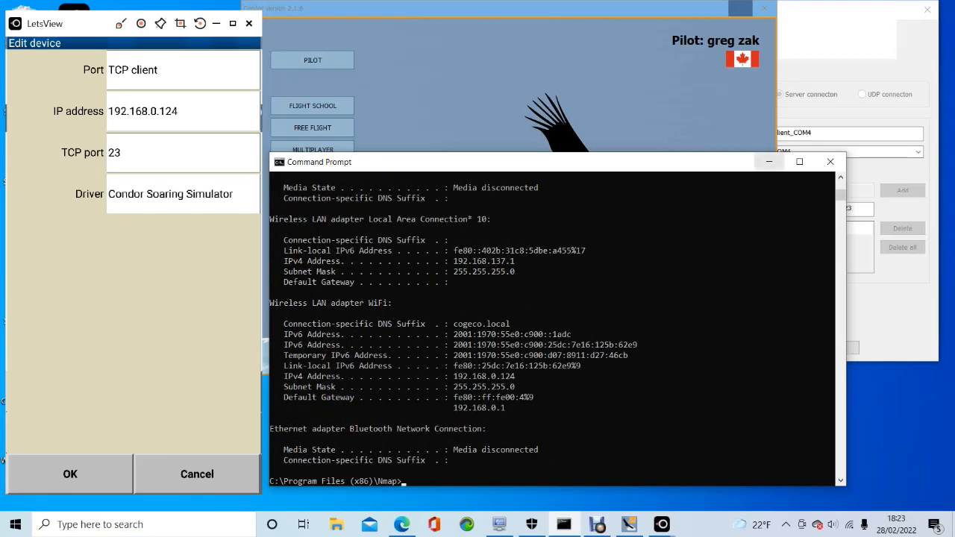
left_click(768, 161)
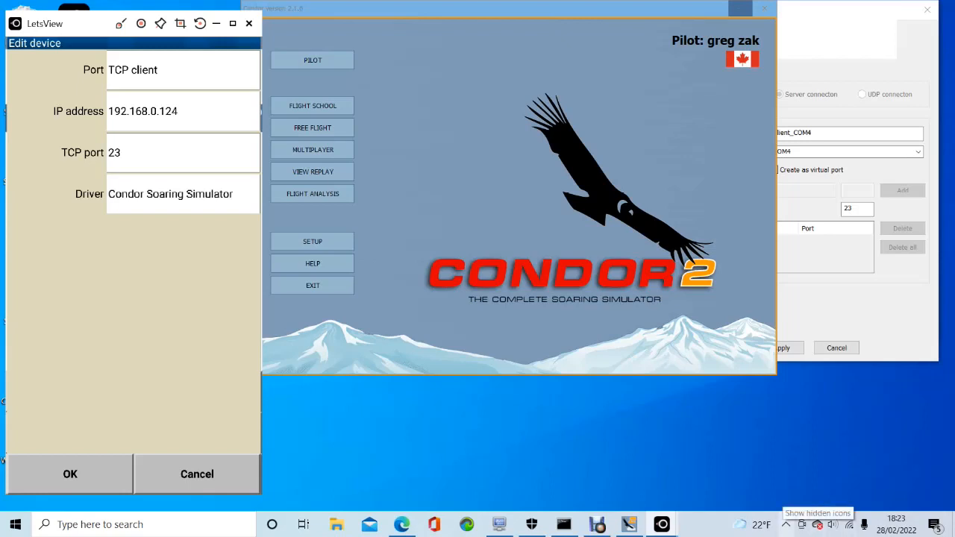
- Open Windows Security to check the Microsoft Defender Firewall state for the private network, moving the window clear of the device settings
left_click(785, 524)
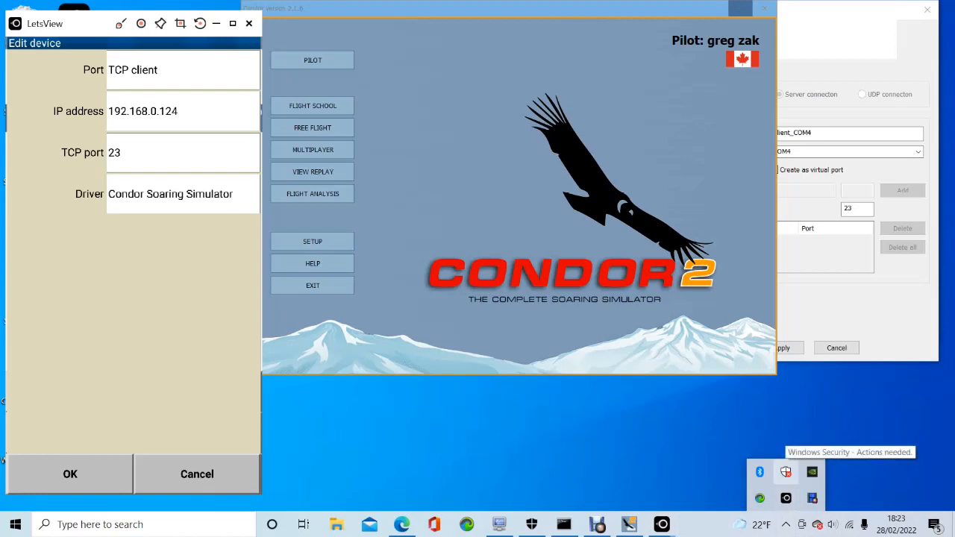
left_click(785, 471)
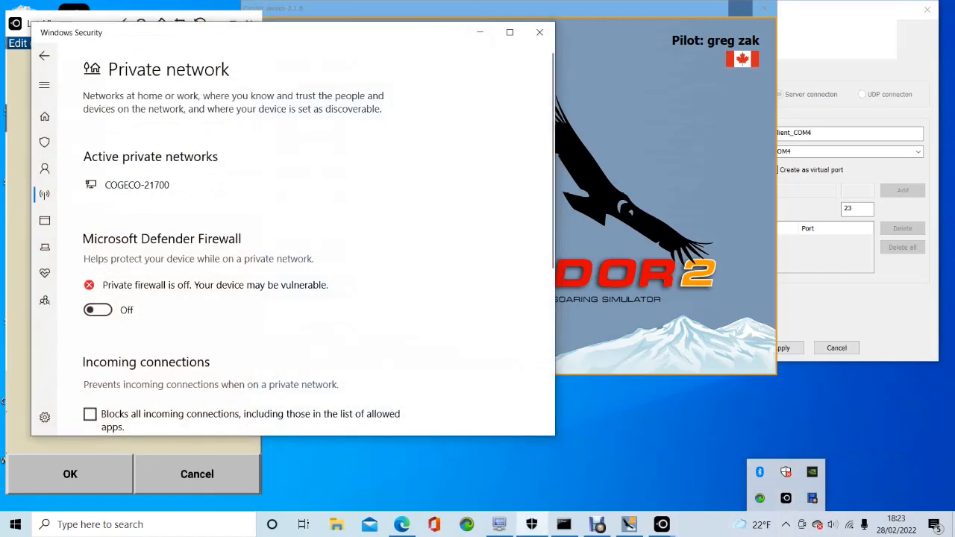
left_click_drag(350, 36, 507, 77)
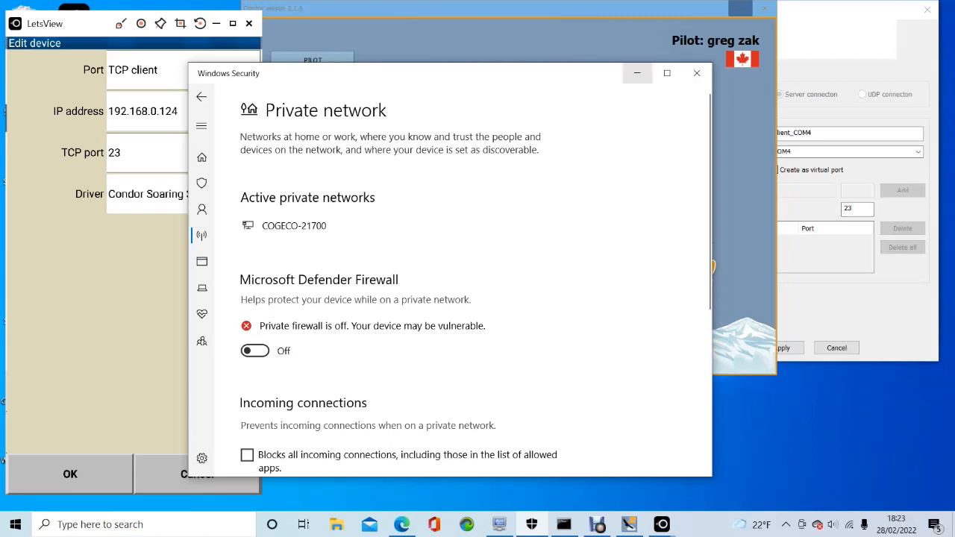
- Minimize Windows Security and recheck the WiFi adapter's IPv4 address in the Command Prompt against the device's IP address
left_click(637, 73)
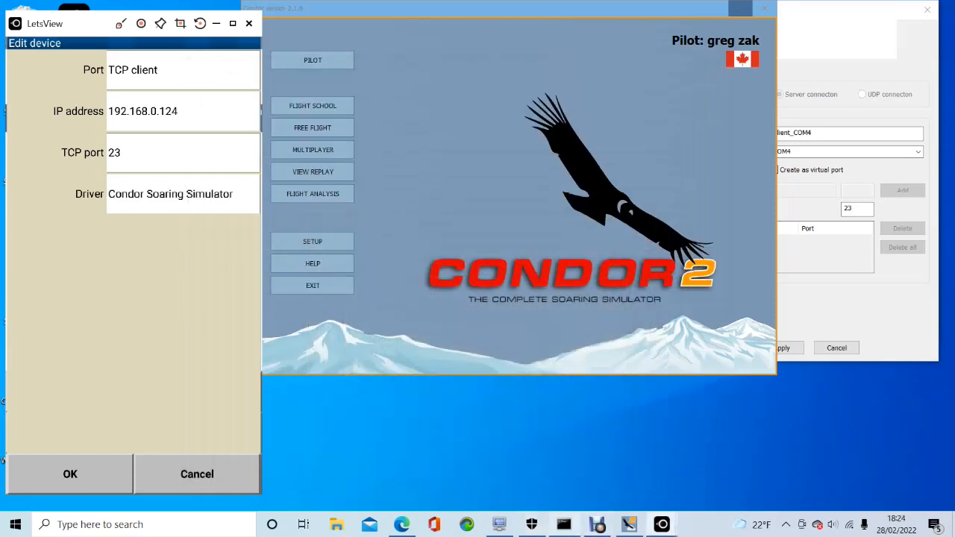
left_click(564, 525)
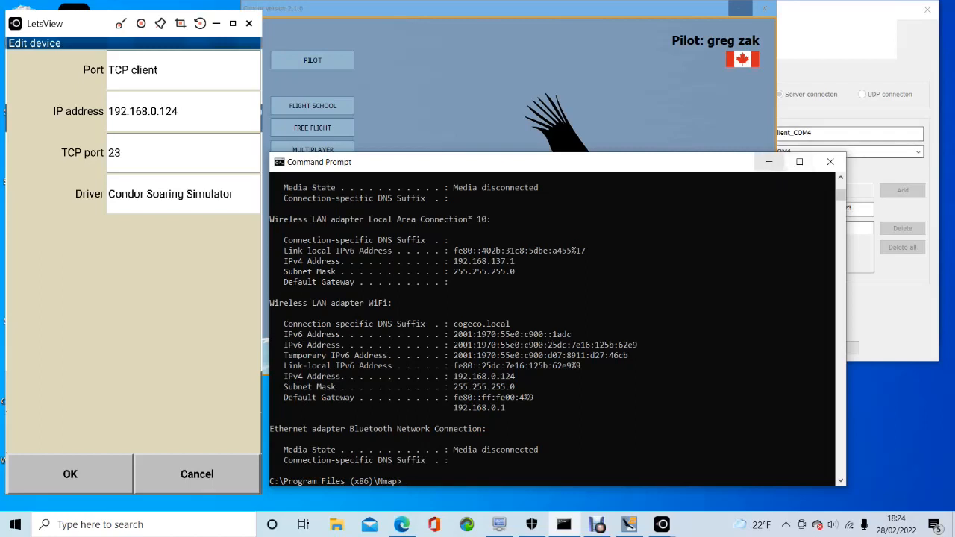
left_click(769, 161)
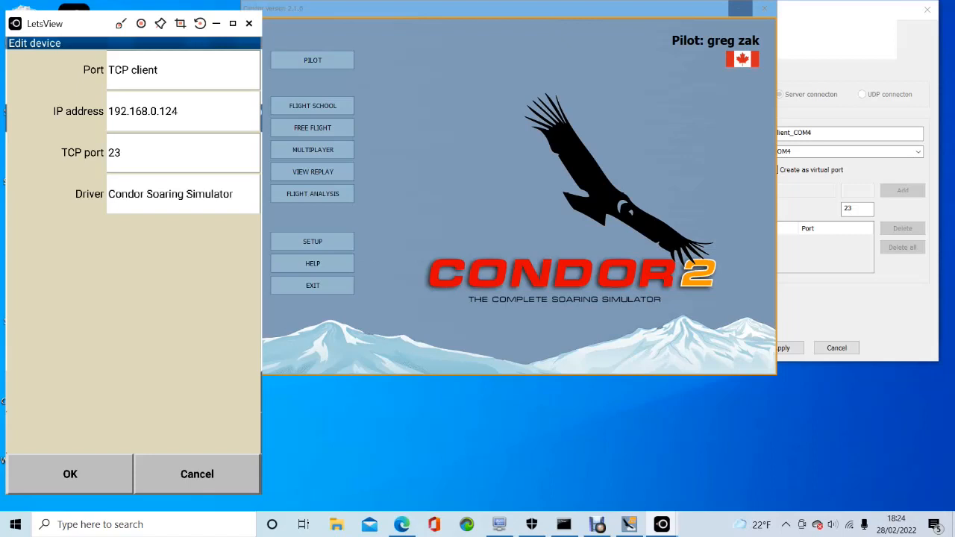
- Accept the TCP client device settings in XCSoar, and start a free flight in Condor 2 with the SouthernOntario task
left_click(70, 474)
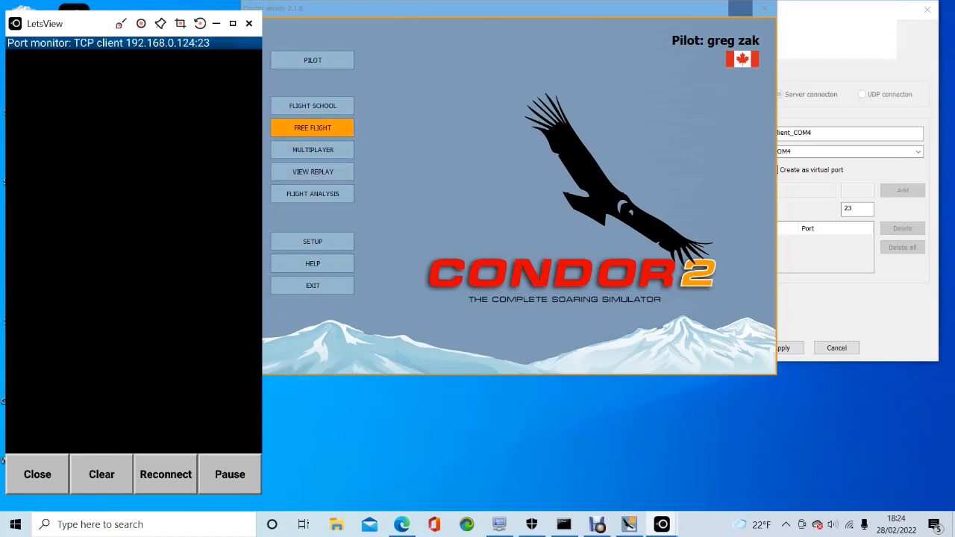
left_click(313, 127)
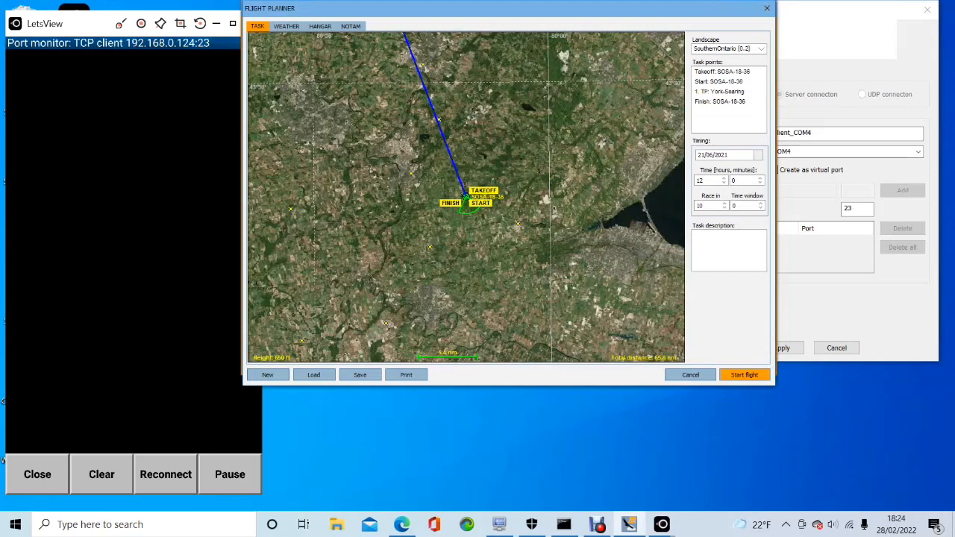
left_click(745, 375)
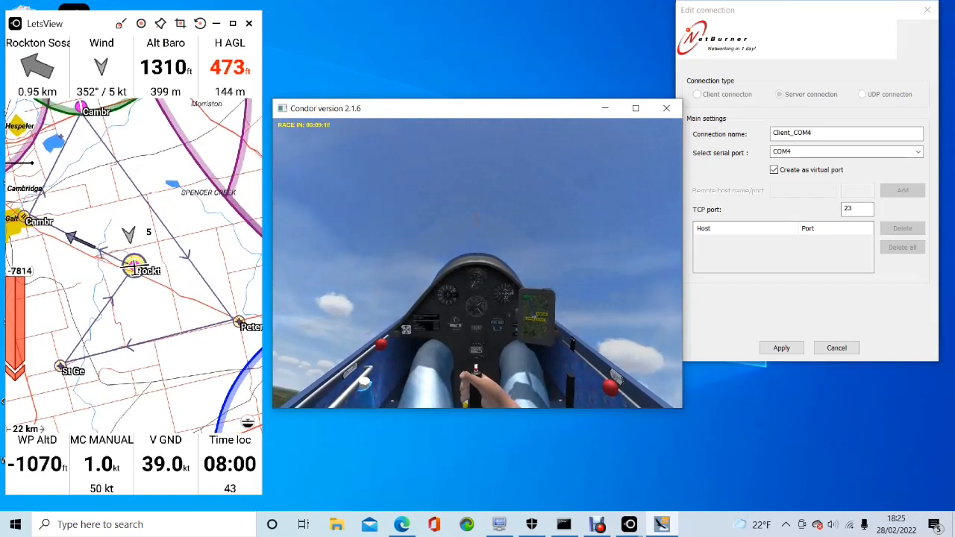
- Exit the running Condor 2 flight to the debriefing
key("Escape")
left_click(498, 217)
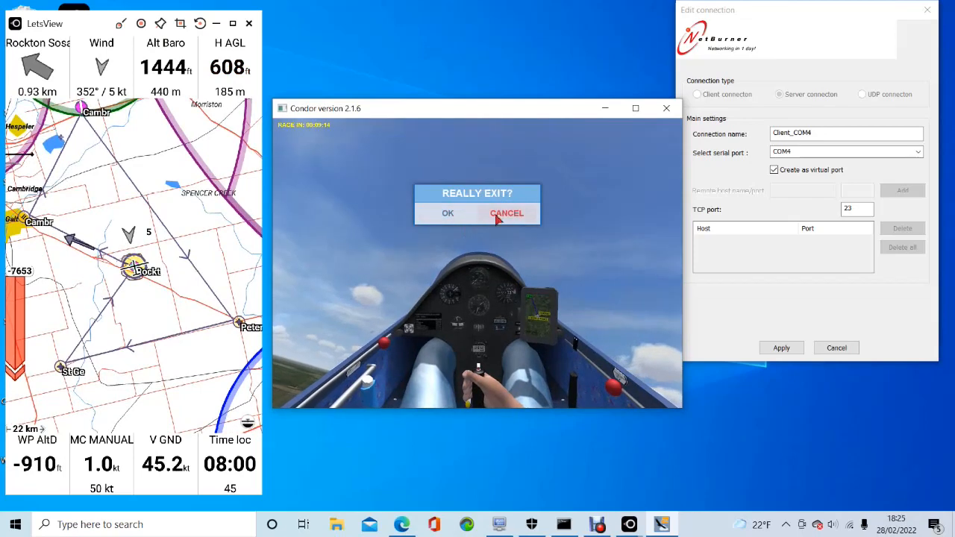
left_click(497, 216)
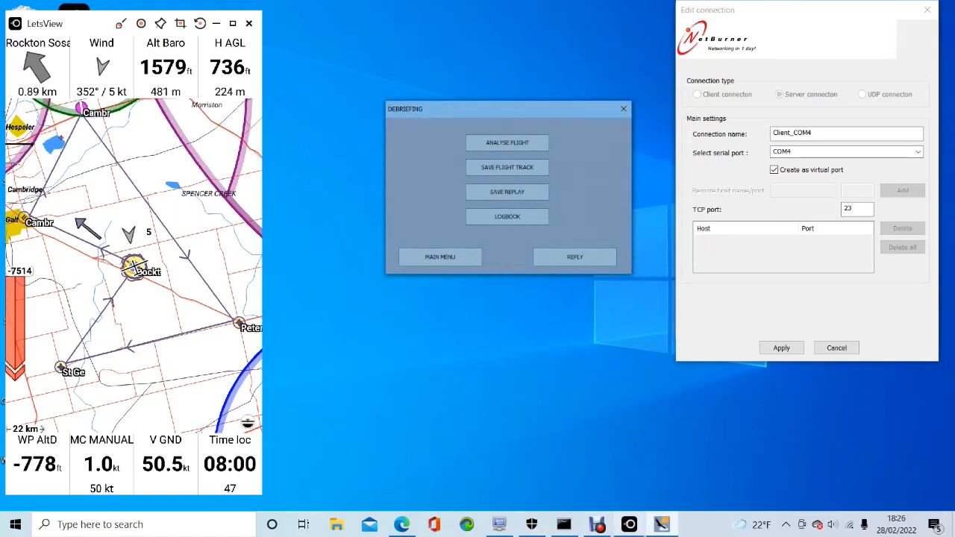
mouse_move(597, 524)
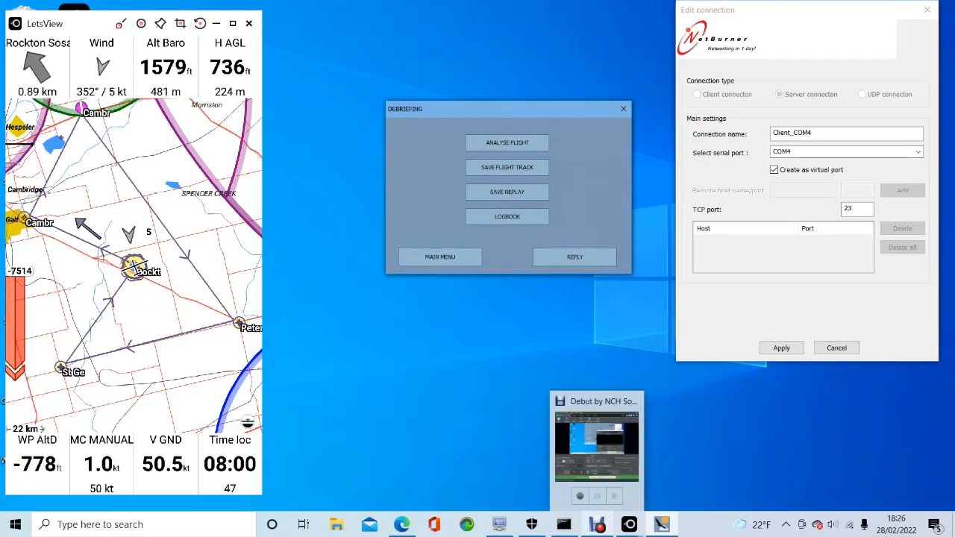
left_click(596, 441)
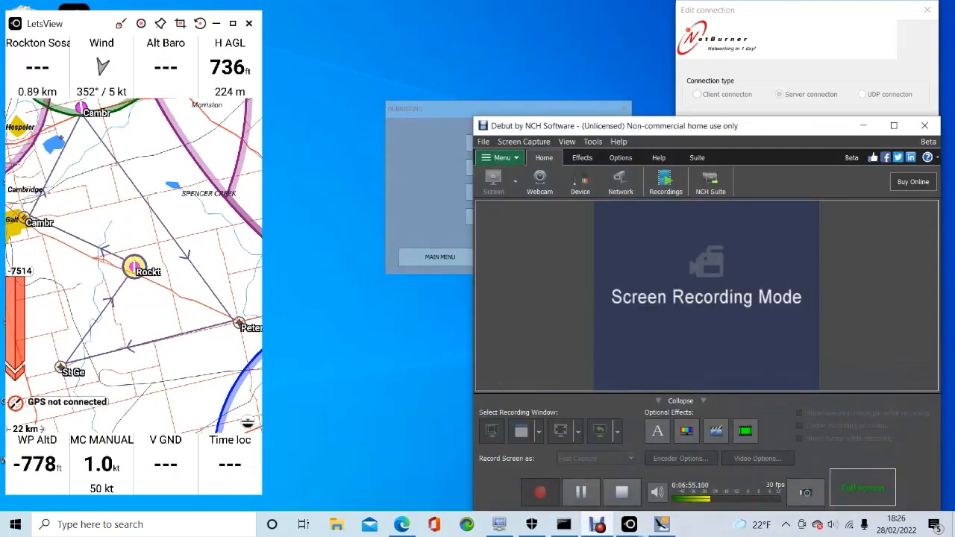